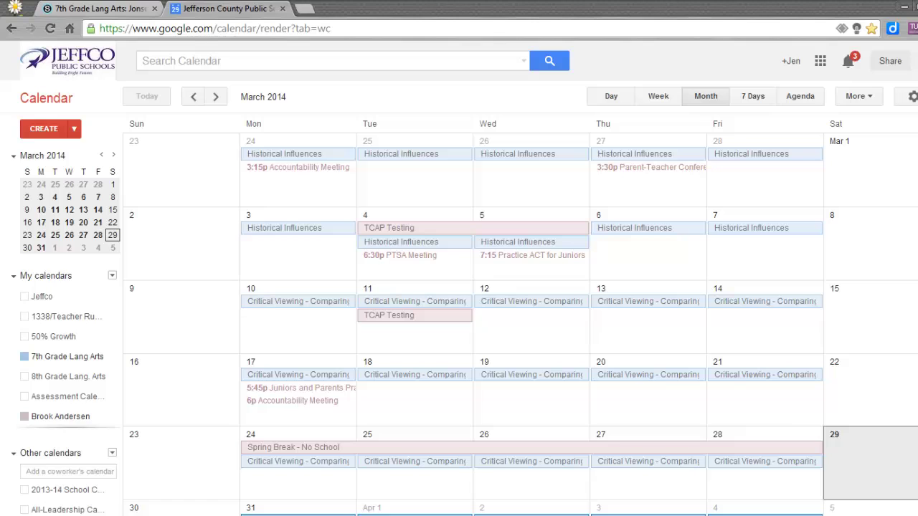
Step: Switch to the Schoology course and view its built-in month calendar
left_click(112, 11)
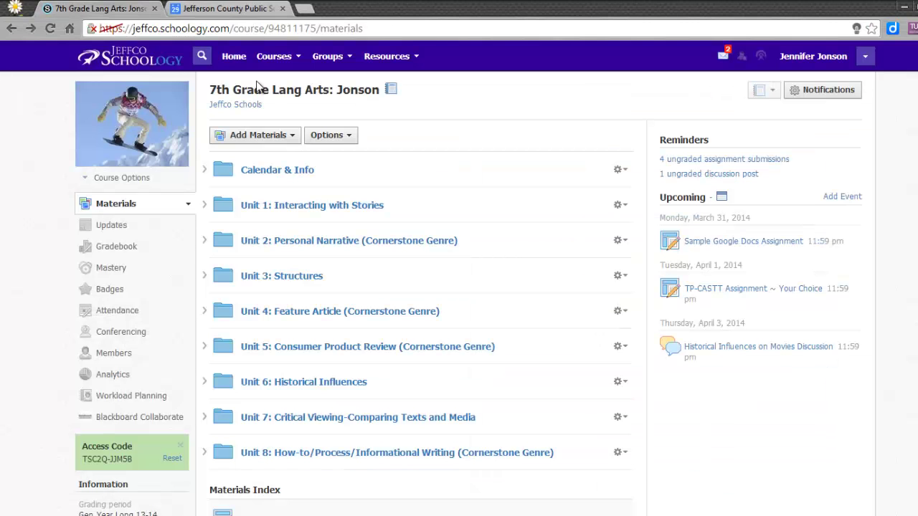
left_click(720, 197)
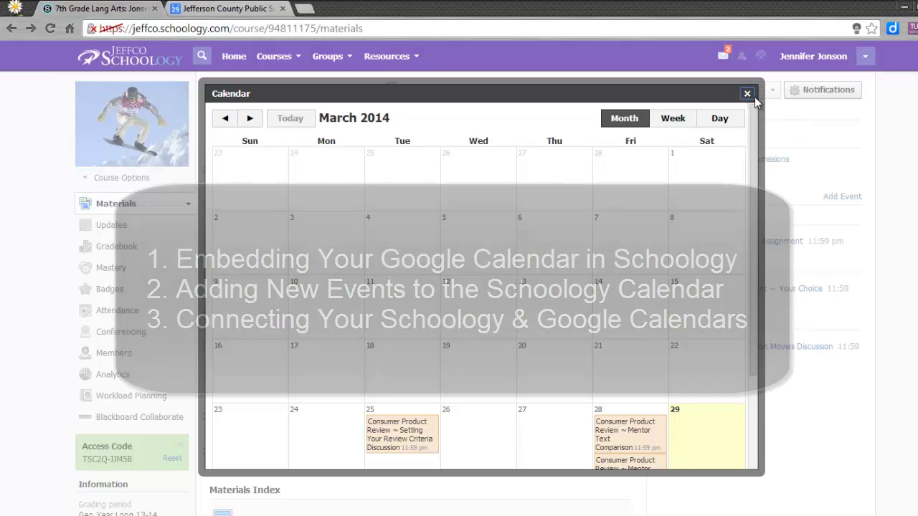
left_click(747, 94)
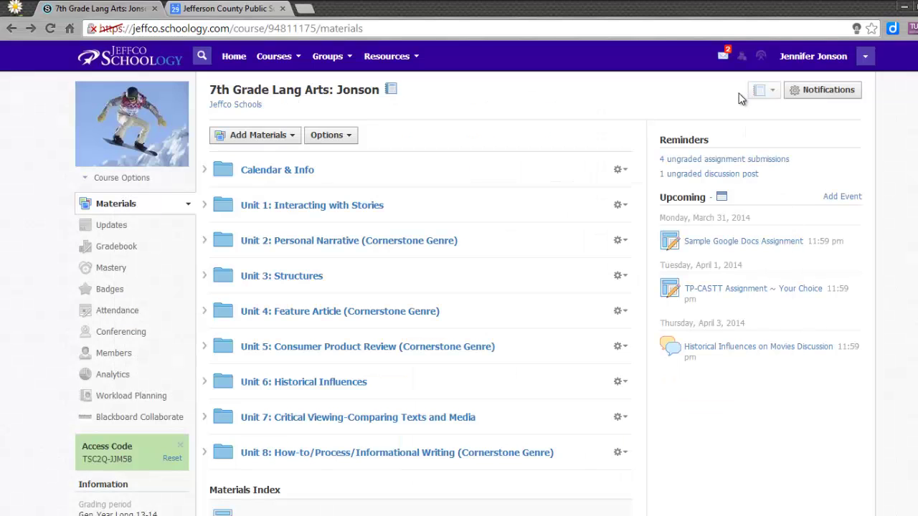
Step: Switch to Google Calendar and open the sharing settings of the 7th Grade Lang Arts calendar
left_click(213, 9)
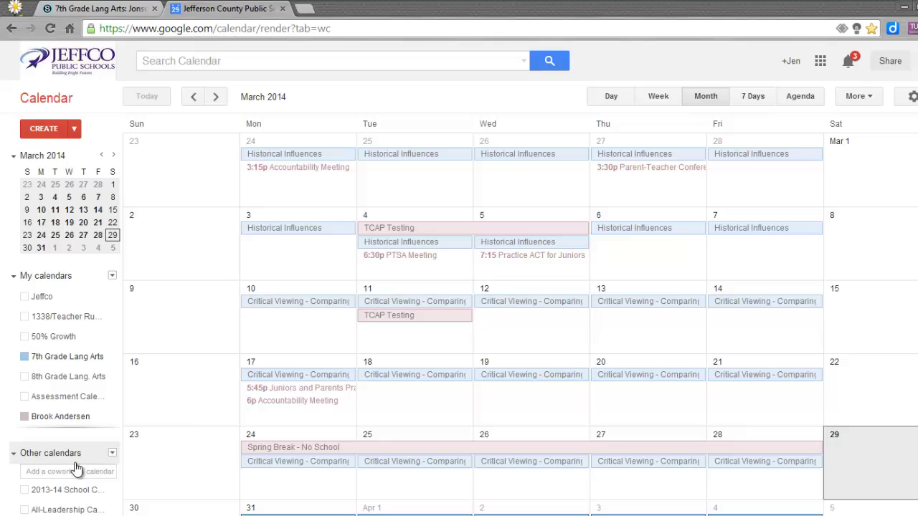
left_click(100, 374)
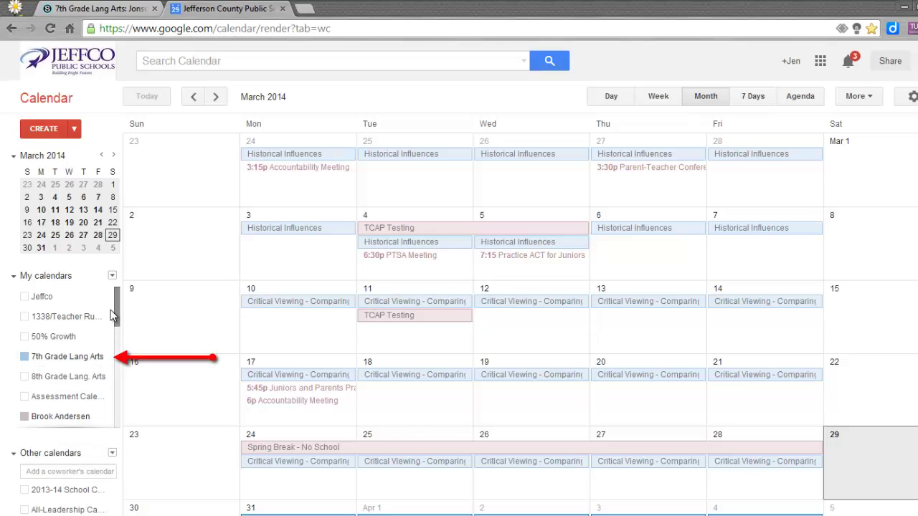
left_click_drag(118, 317, 131, 427)
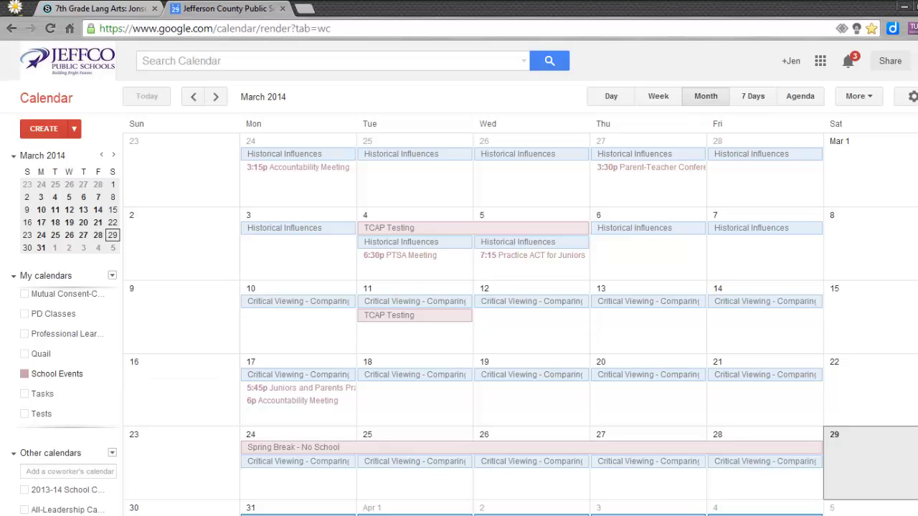
left_click_drag(116, 391, 113, 306)
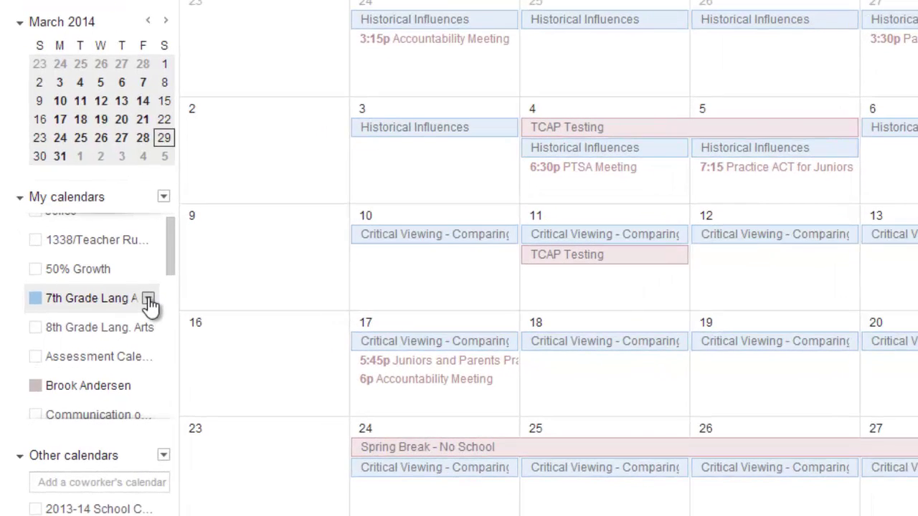
left_click(102, 346)
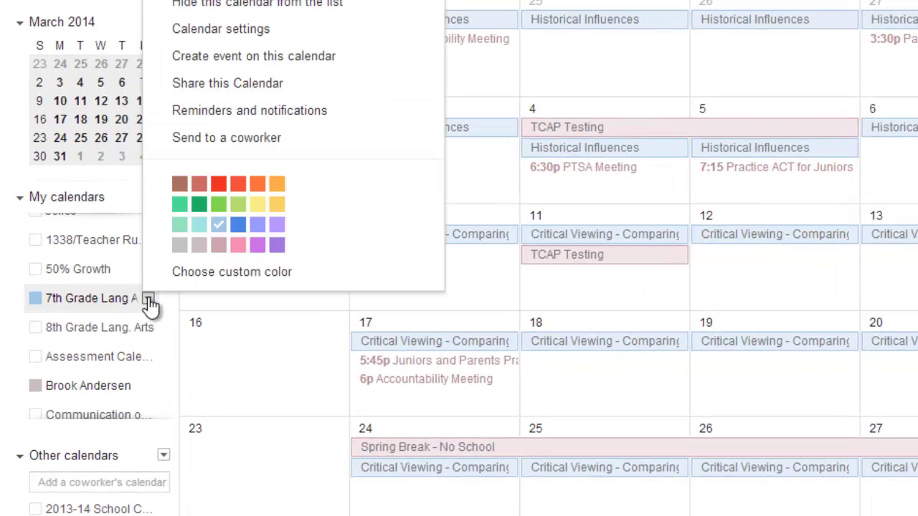
left_click(269, 85)
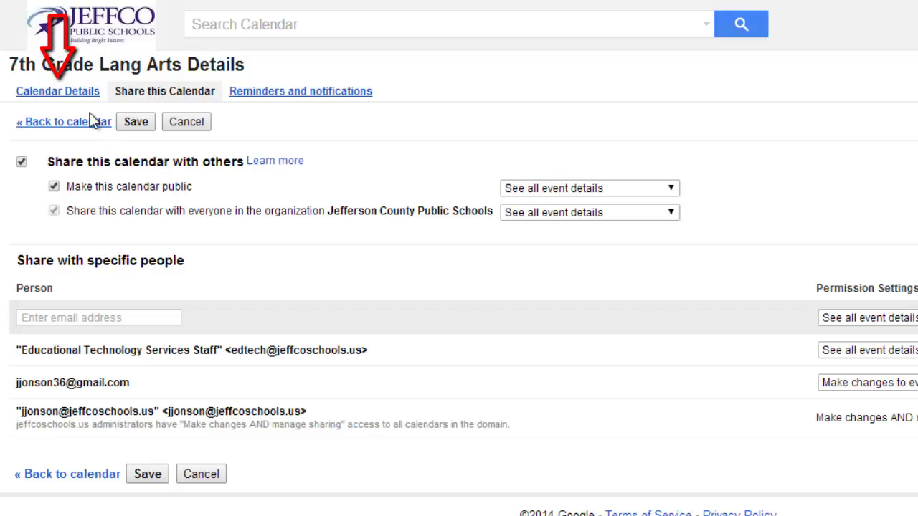
Step: Open the embed customization from the calendar's details and add School Events to the calendars to display
left_click(66, 91)
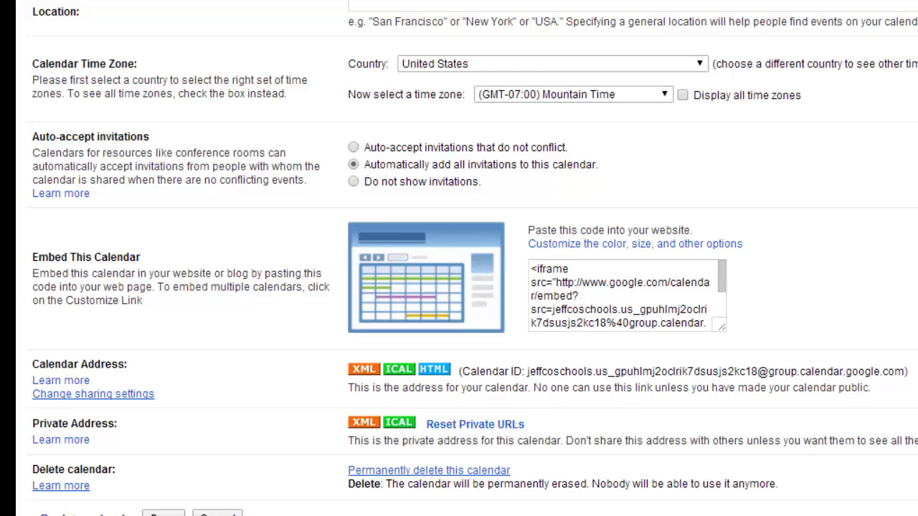
left_click(672, 253)
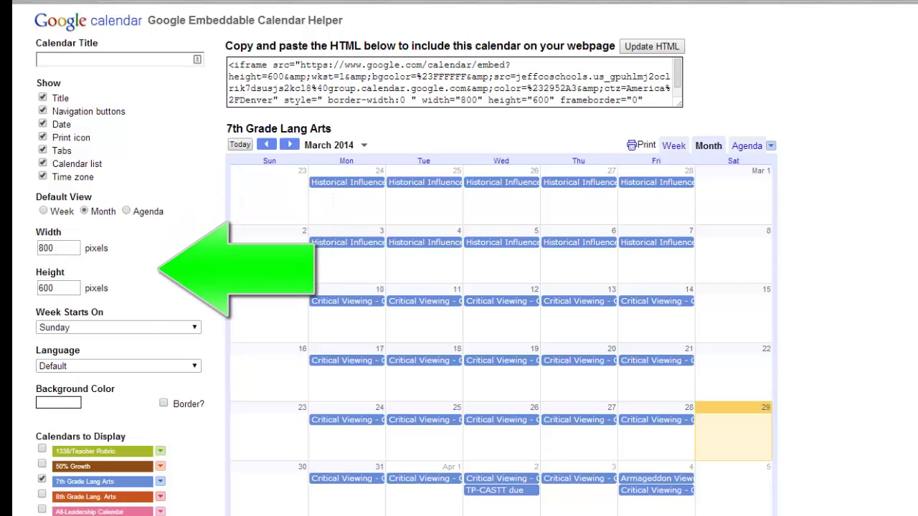
scroll(459, 259, "down", 5)
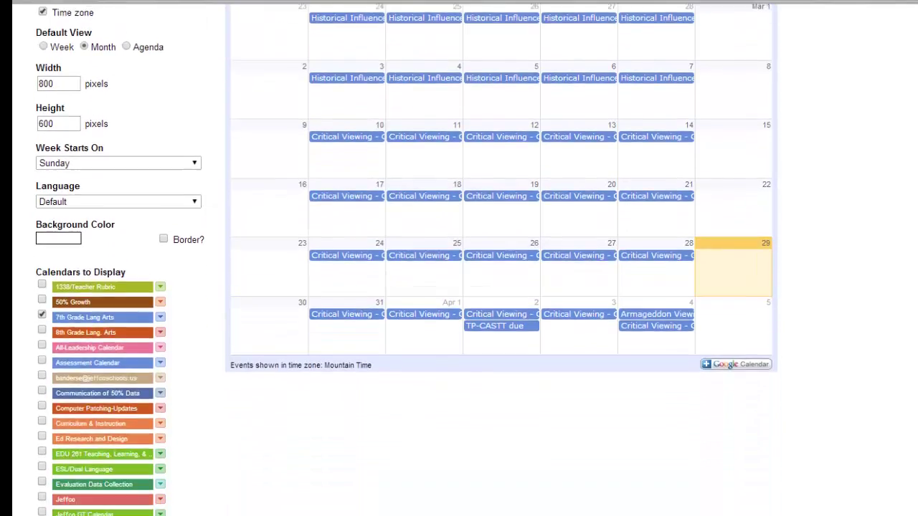
scroll(459, 258, "down", 5)
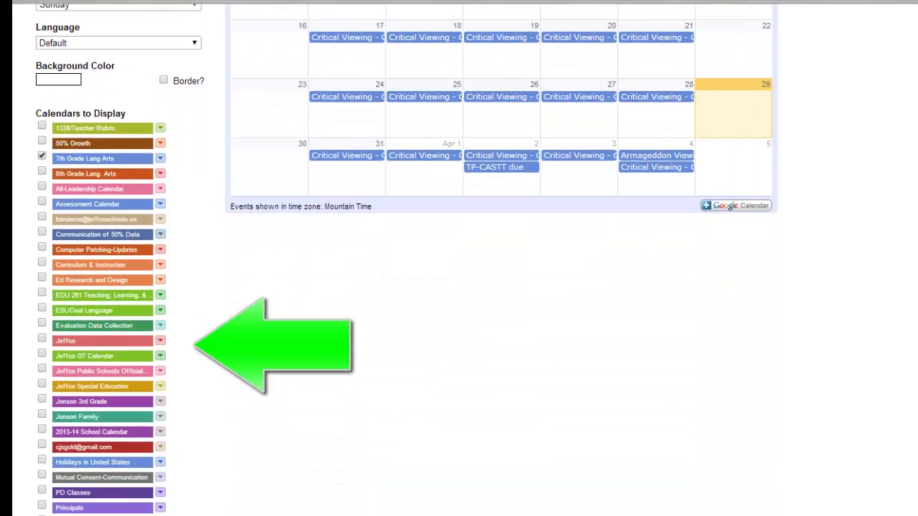
scroll(459, 258, "down", 2)
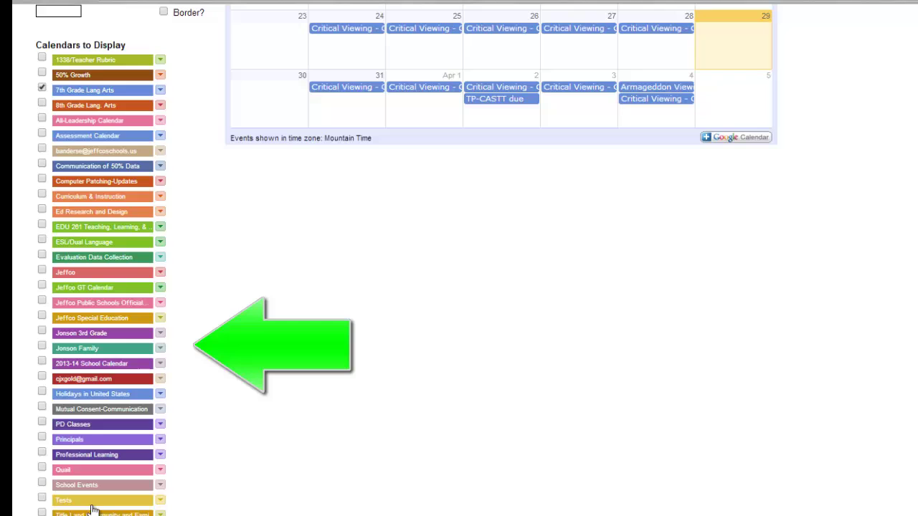
left_click(42, 485)
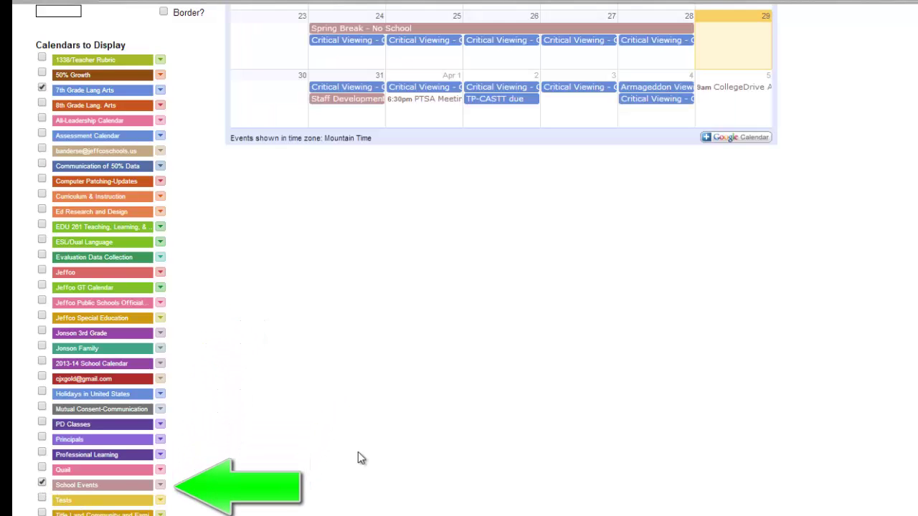
Step: Copy the complete HTML embed code for the combined calendar
scroll(359, 457, "up", 1)
scroll(459, 258, "up", 5)
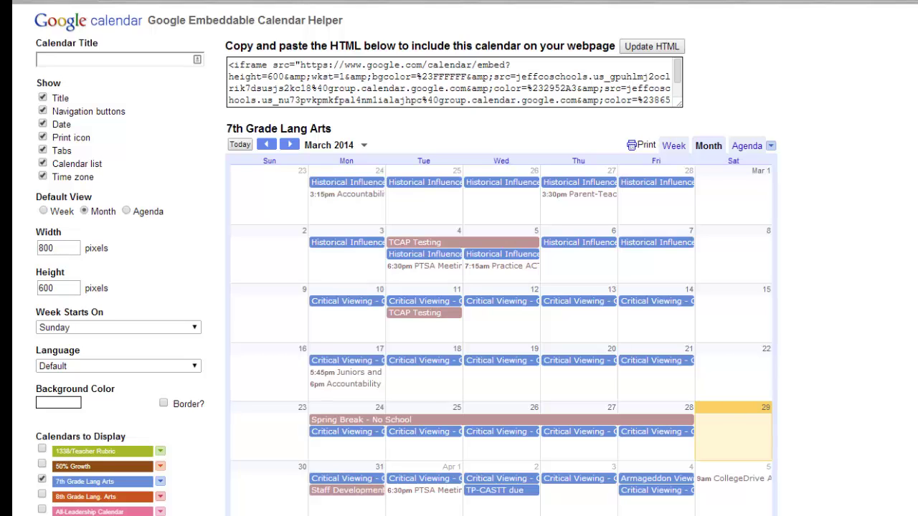
left_click(291, 85)
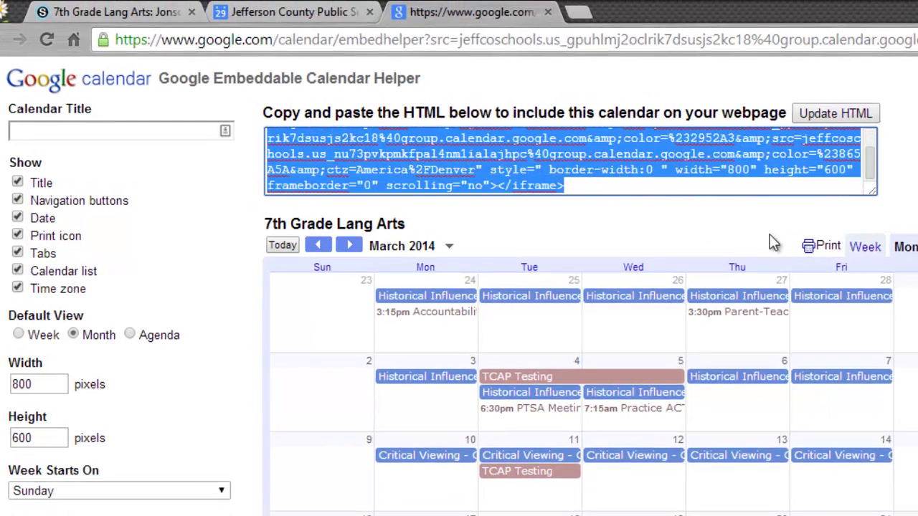
right_click(632, 162)
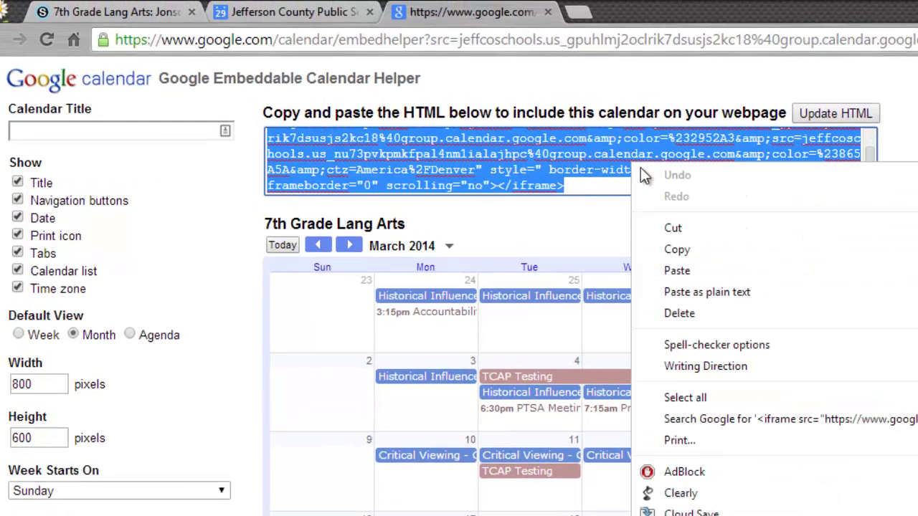
left_click(677, 250)
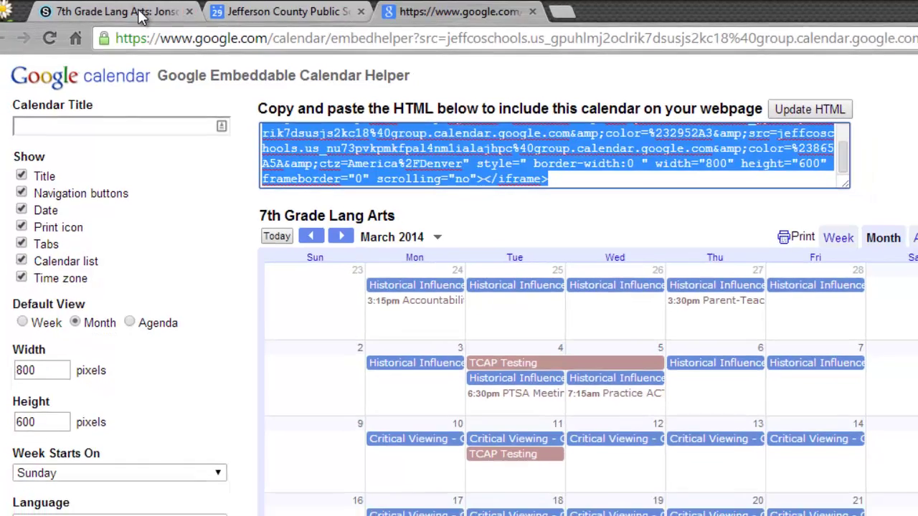
Step: In the Schoology course's Calendar & Info folder, start a new page titled "Calendar"
left_click(136, 13)
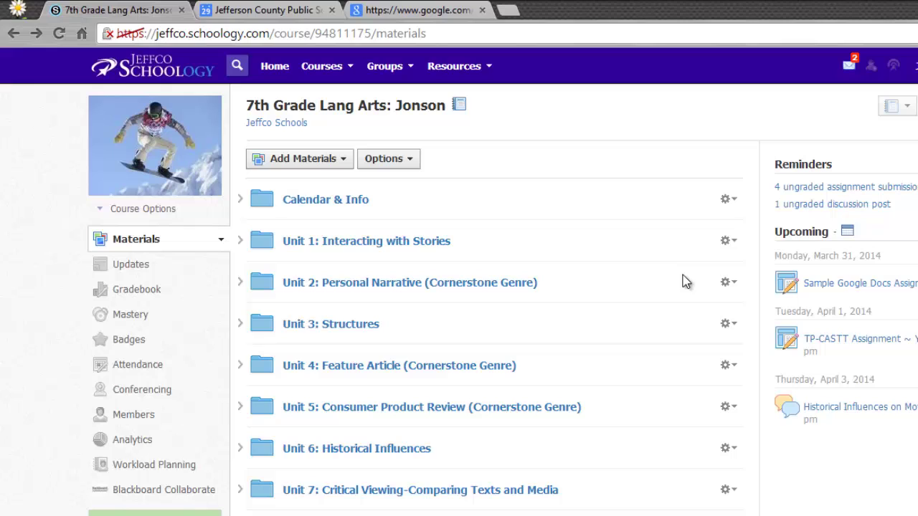
left_click(306, 204)
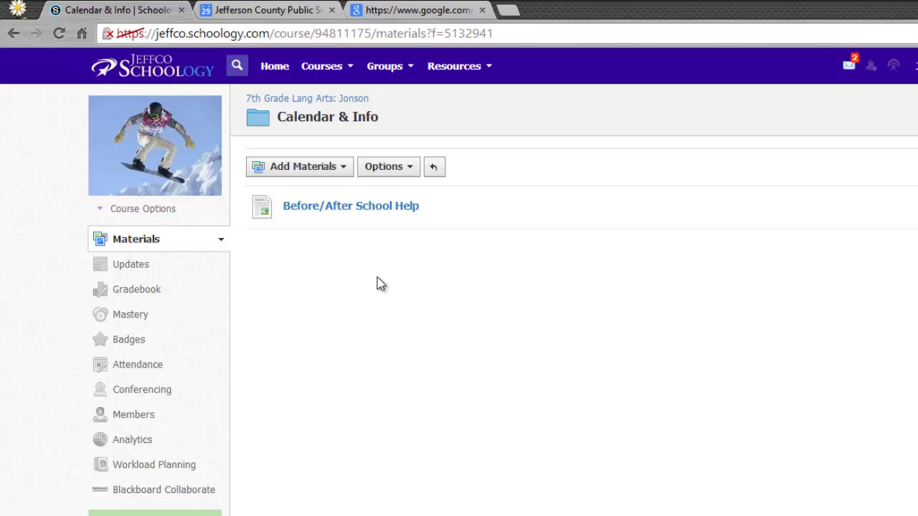
left_click(316, 175)
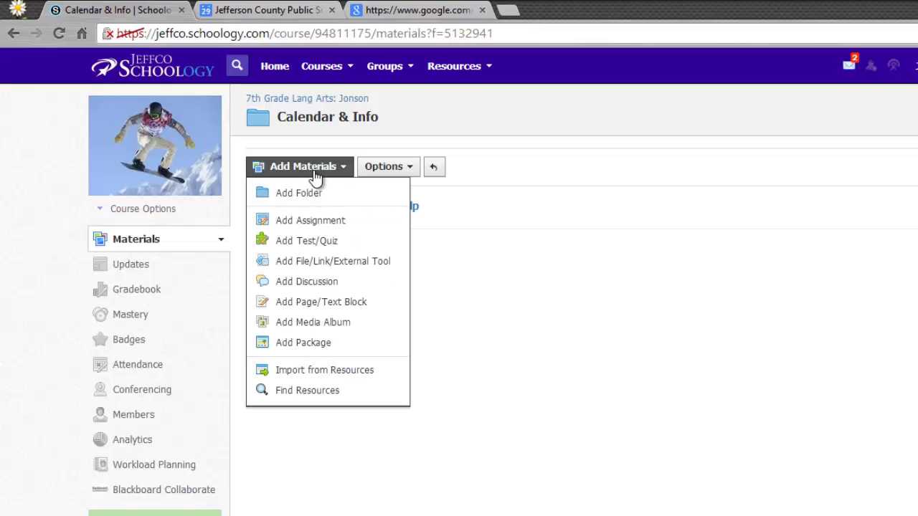
left_click(343, 305)
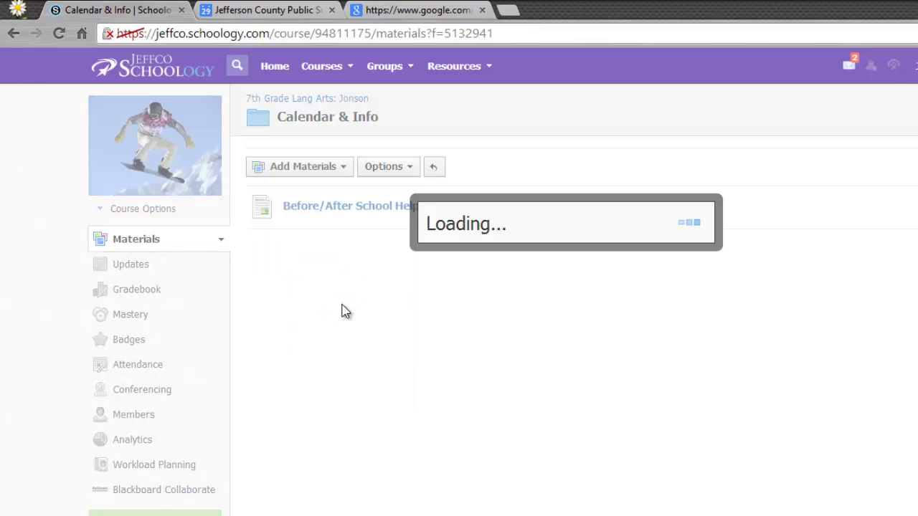
type("Calendar")
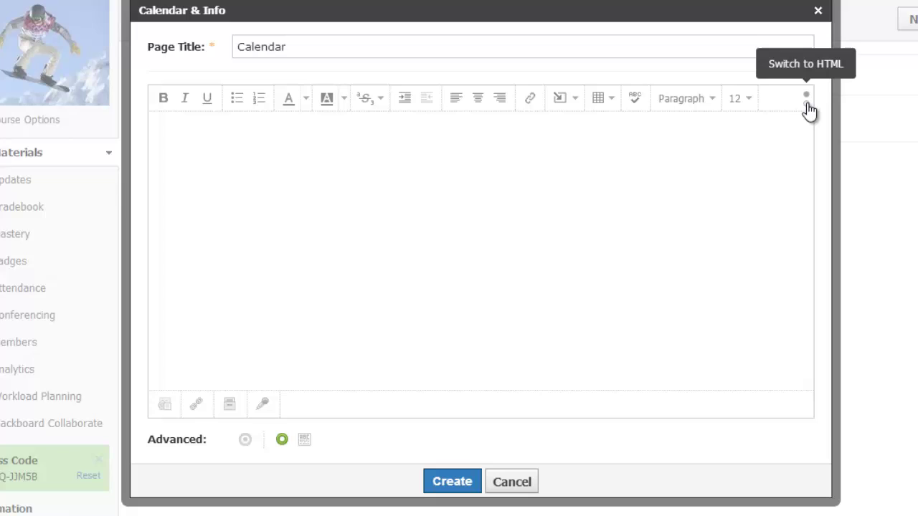
Step: Paste the copied calendar embed code into the page's HTML source and return to the visual view
left_click(807, 104)
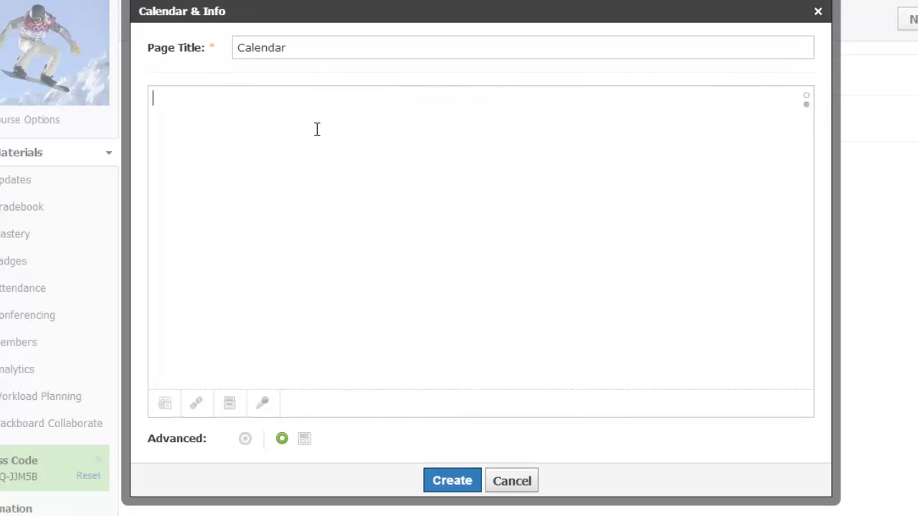
right_click(234, 127)
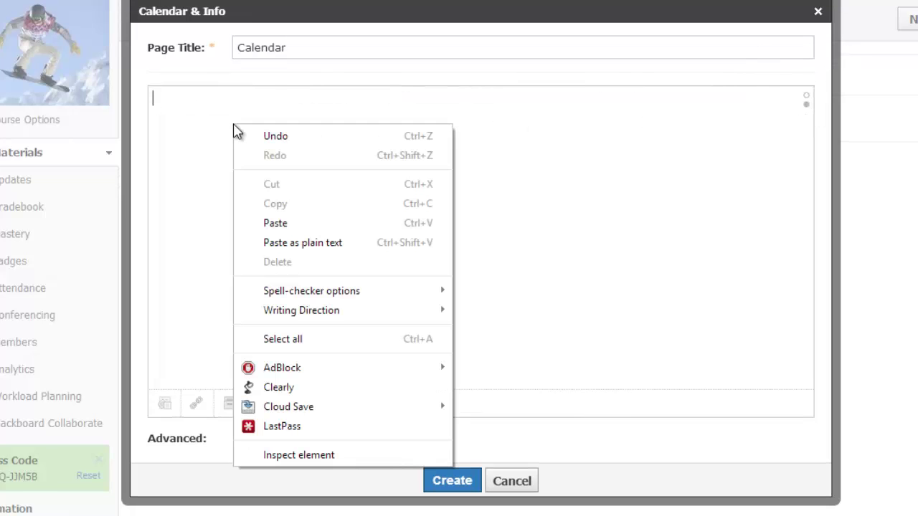
left_click(276, 223)
double_click(807, 97)
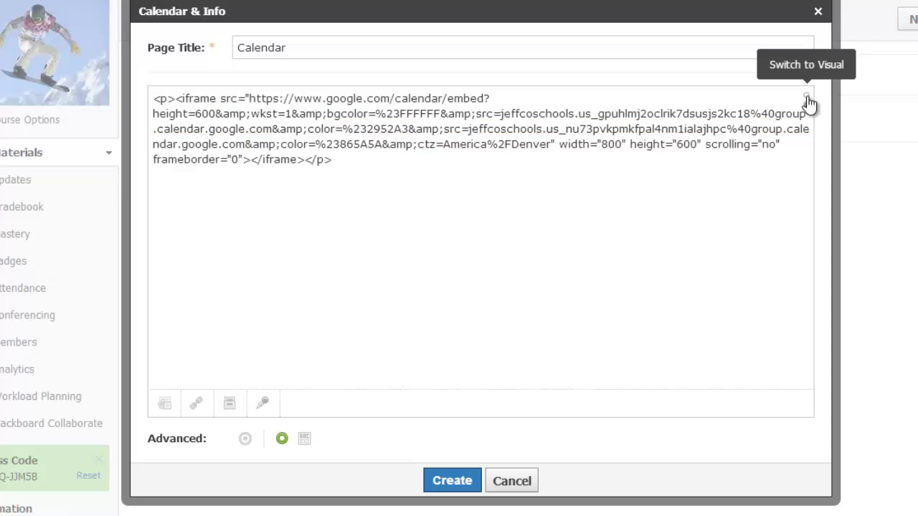
left_click(806, 99)
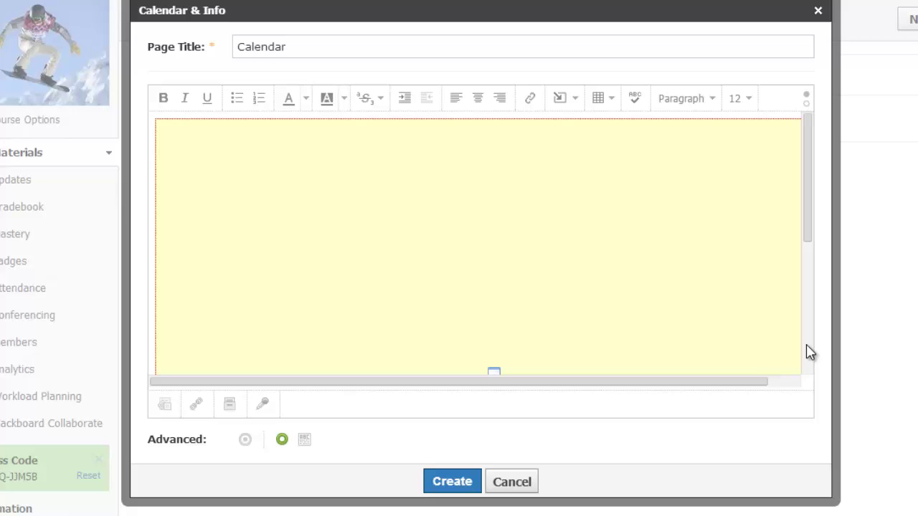
left_click(565, 99)
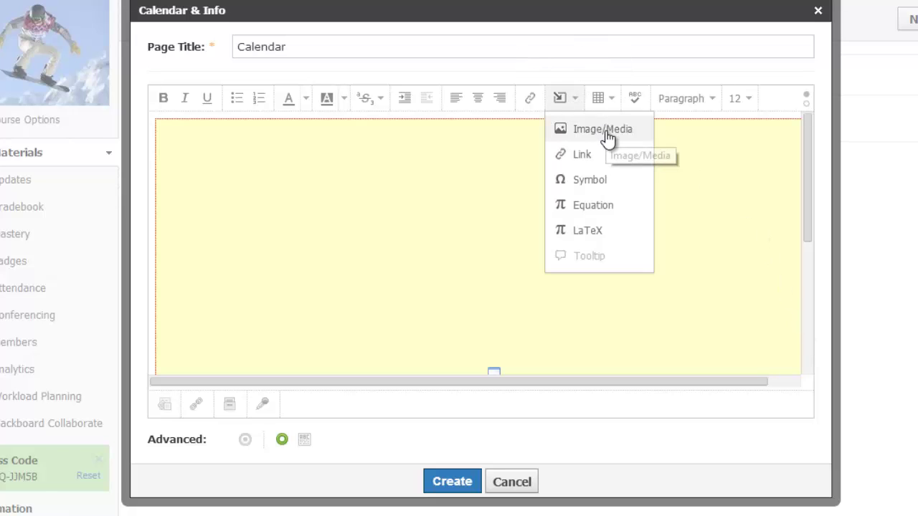
left_click(606, 135)
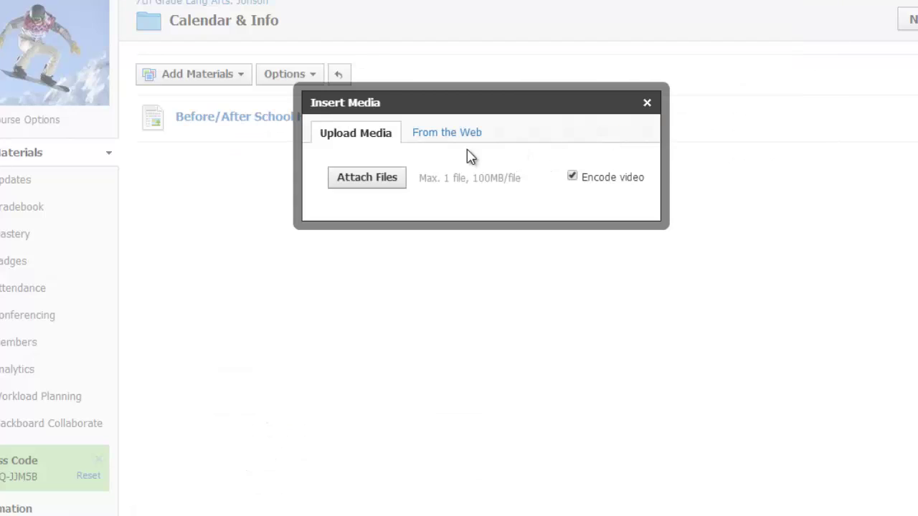
left_click(450, 141)
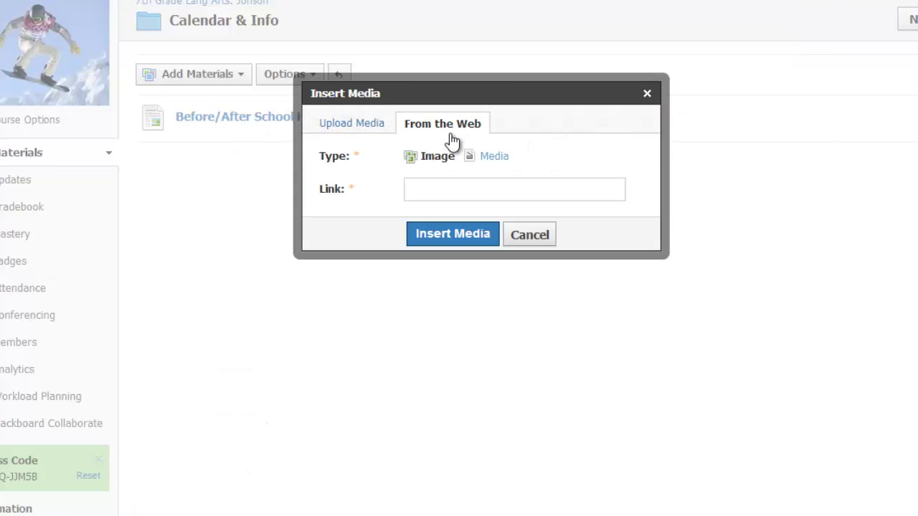
left_click(489, 159)
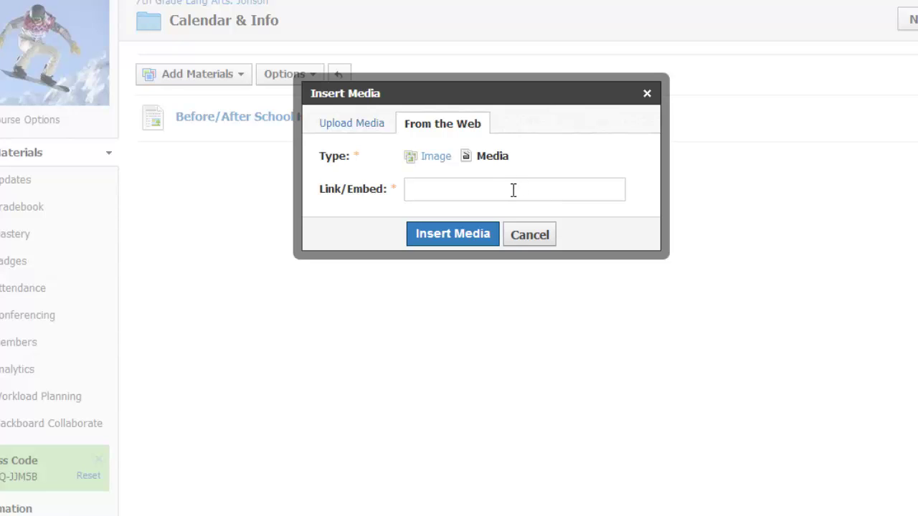
left_click(539, 237)
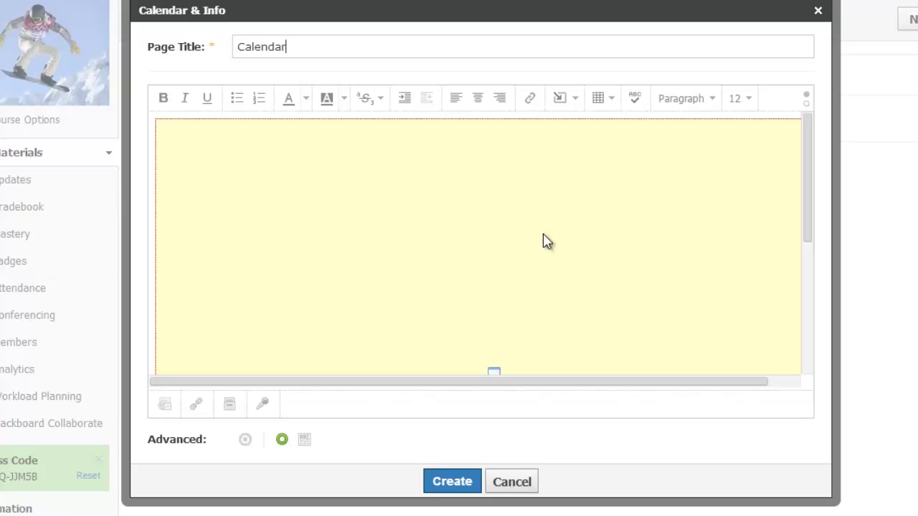
Step: Create the Calendar page and open it from the Calendar & Info folder
left_click(445, 482)
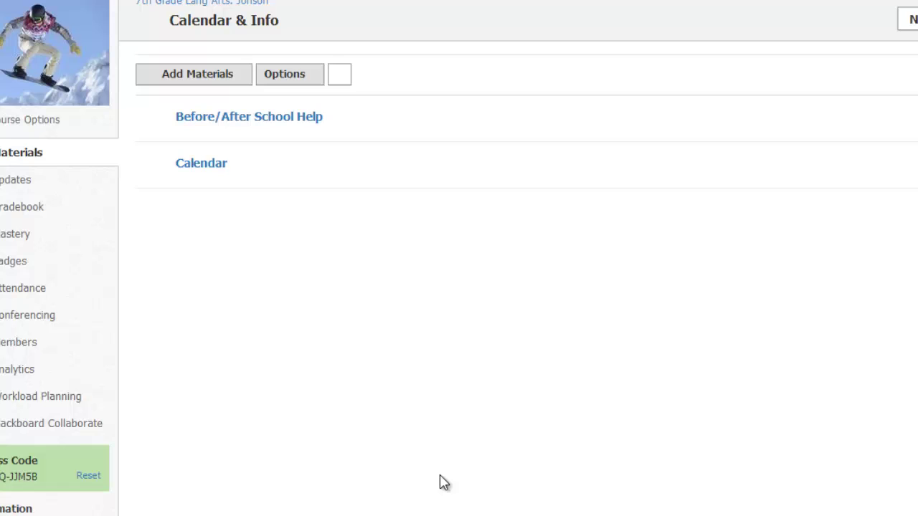
left_click(201, 164)
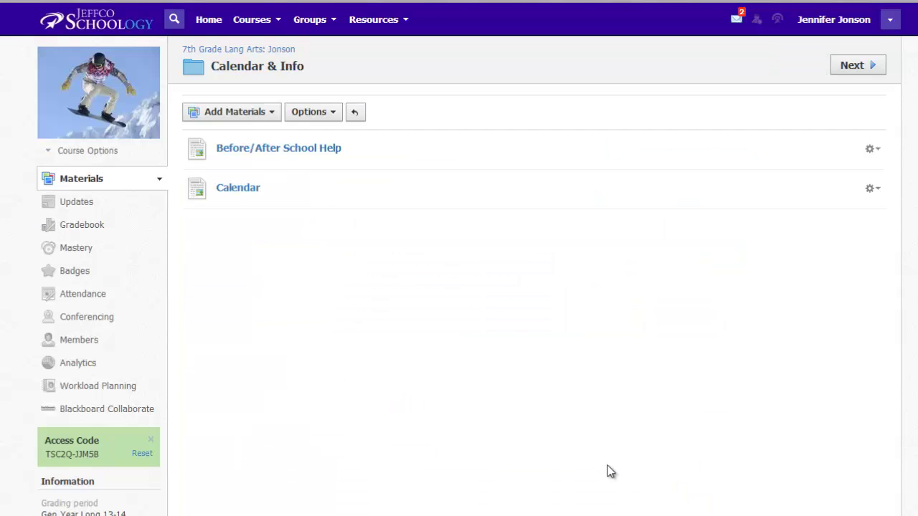
Step: Edit the Calendar page so its content displays inline in the Calendar & Info folder, and save the change
left_click(871, 190)
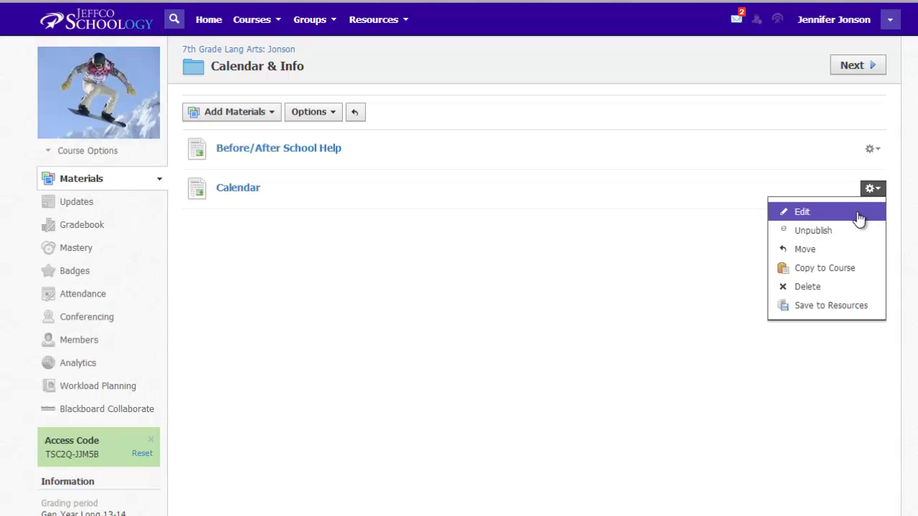
left_click(859, 214)
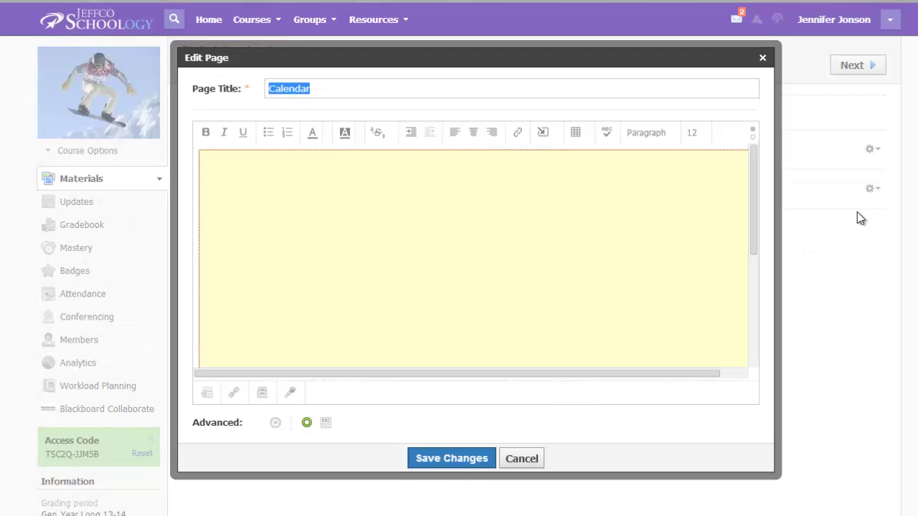
left_click(325, 428)
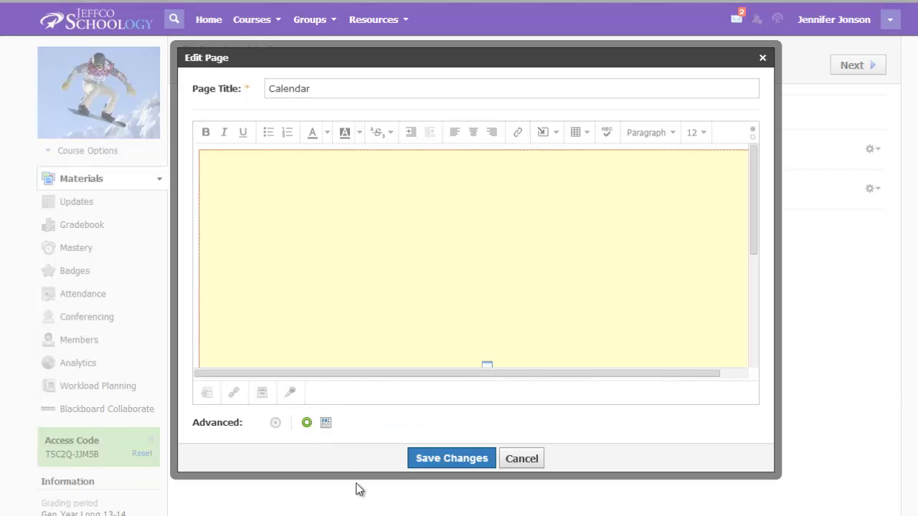
left_click(452, 459)
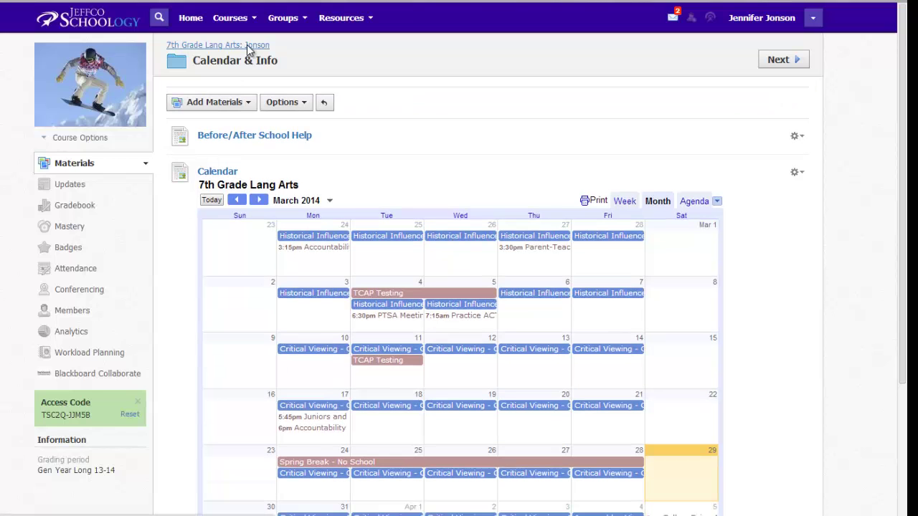
Step: From the 7th Grade Lang Arts course's main page, start a new event dated 4/01/14 titled "In Class Debate Preparation Due"
left_click(246, 45)
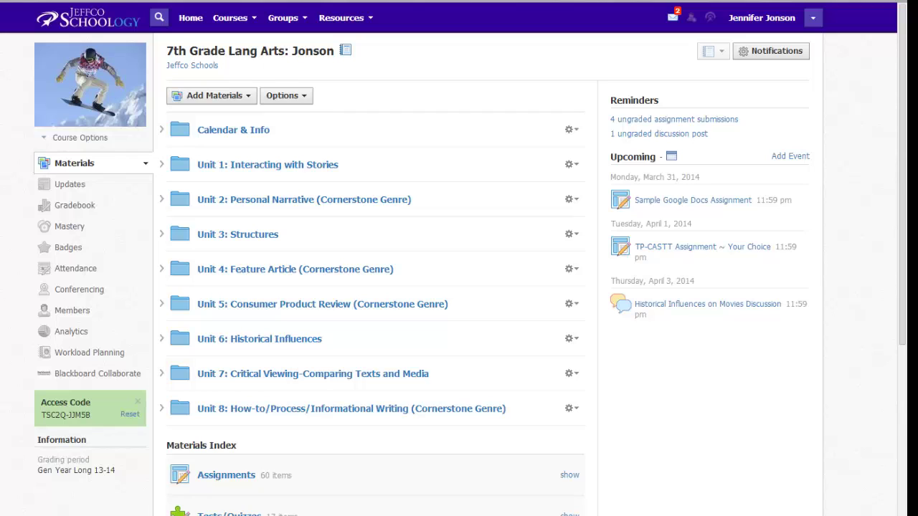
left_click(781, 159)
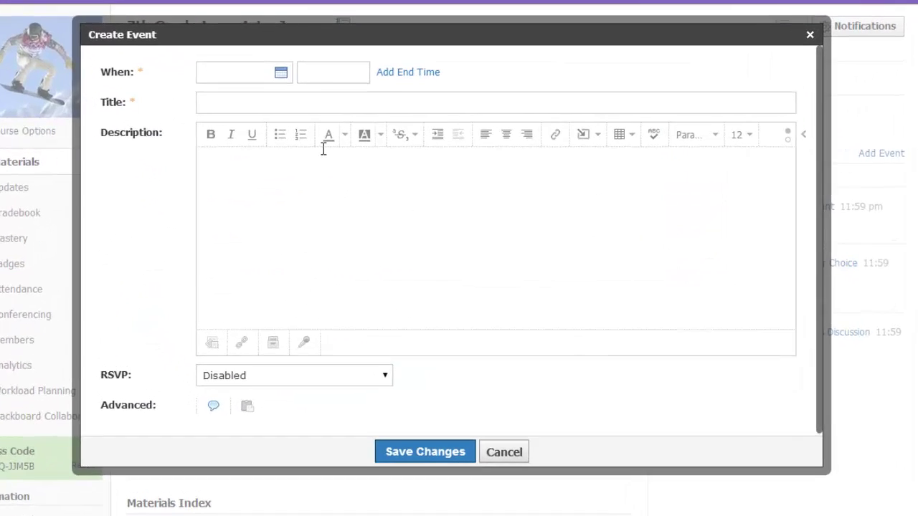
left_click(280, 73)
left_click(393, 92)
left_click(266, 136)
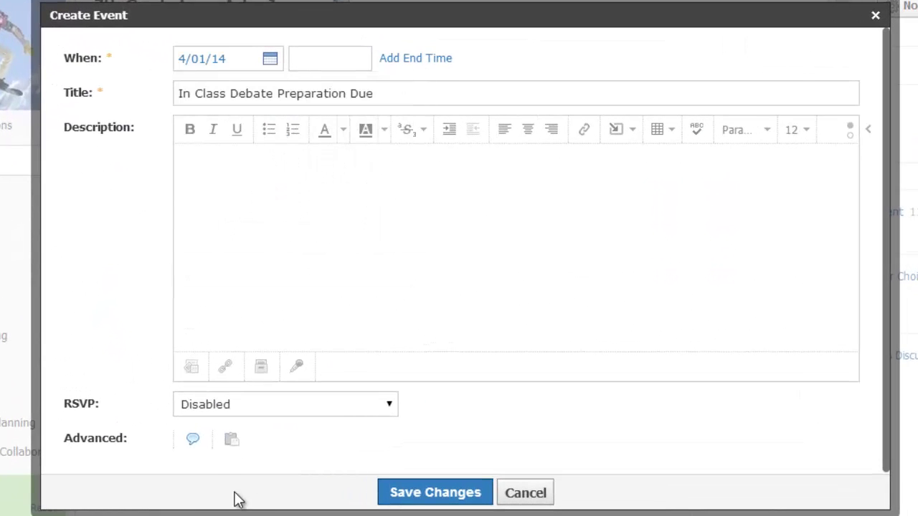
Step: Disable comments on the debate preparation event and save it without copying it to any other course
left_click(193, 440)
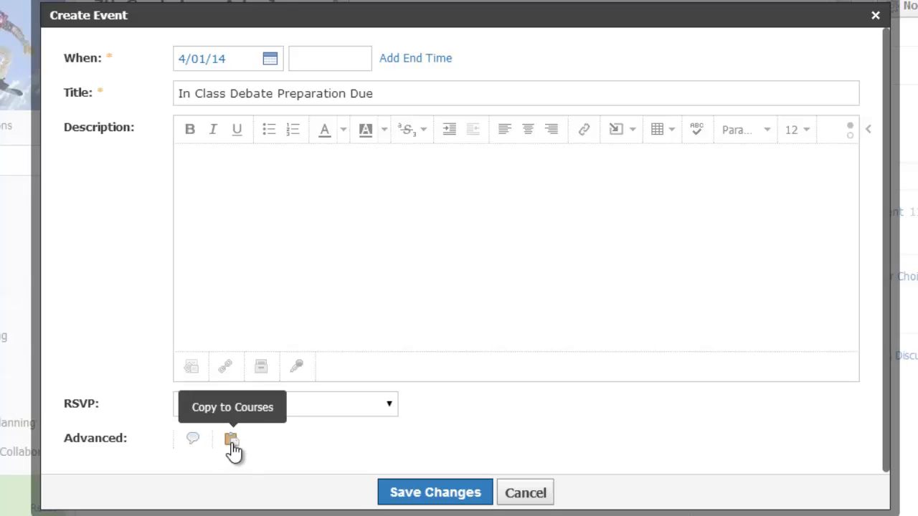
left_click(231, 440)
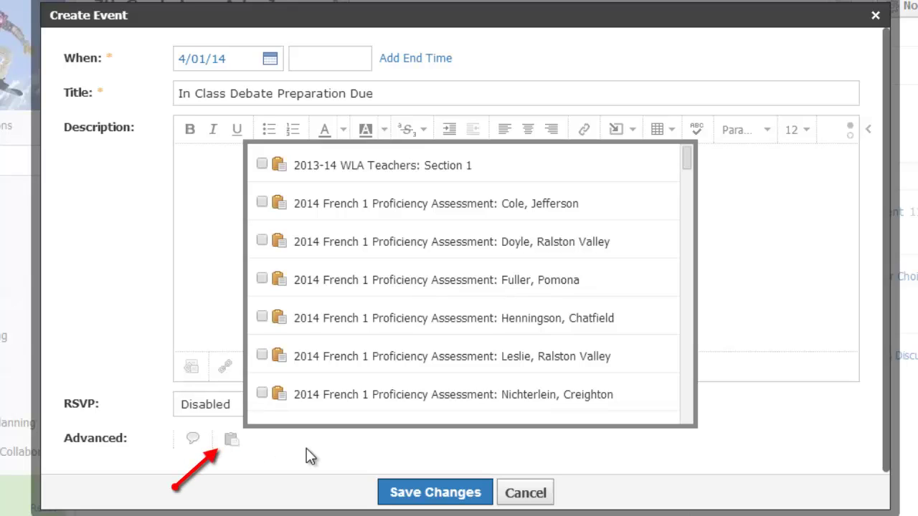
left_click(231, 441)
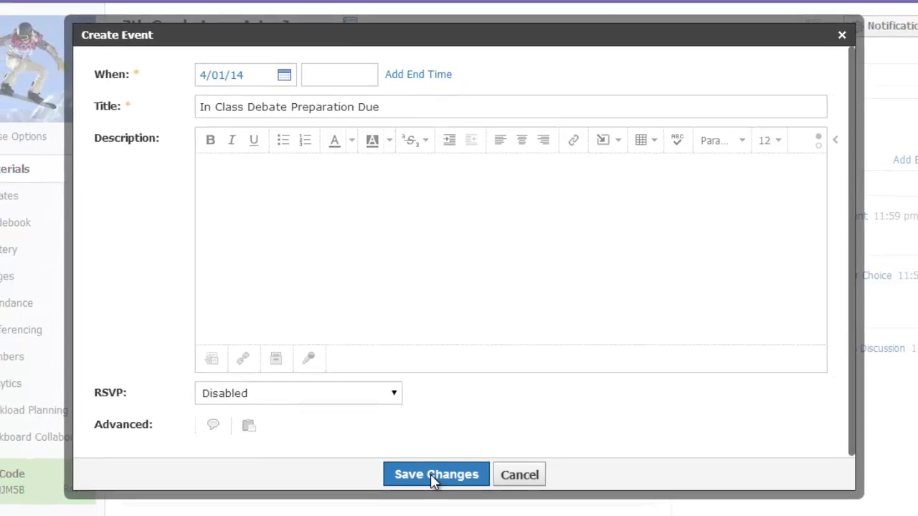
left_click(433, 474)
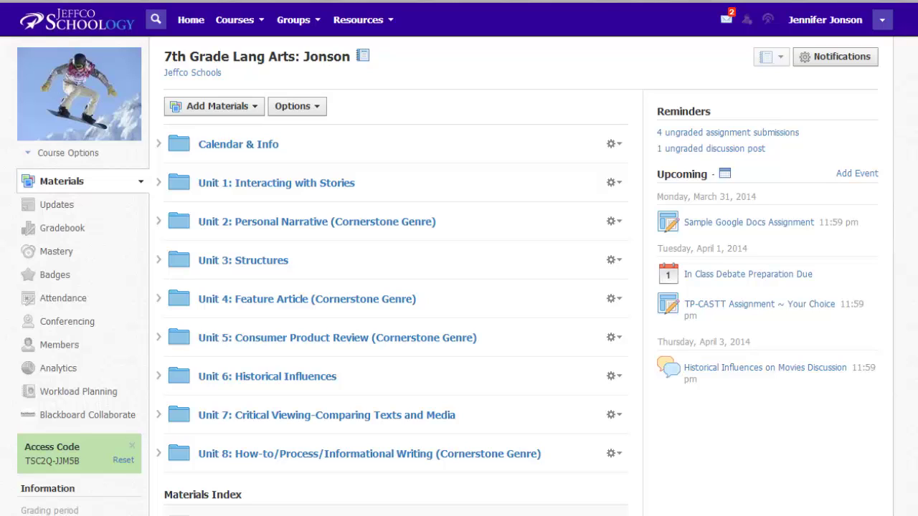
Step: Copy the iCal link for sharing the Schoology calendar from the account settings
left_click(882, 21)
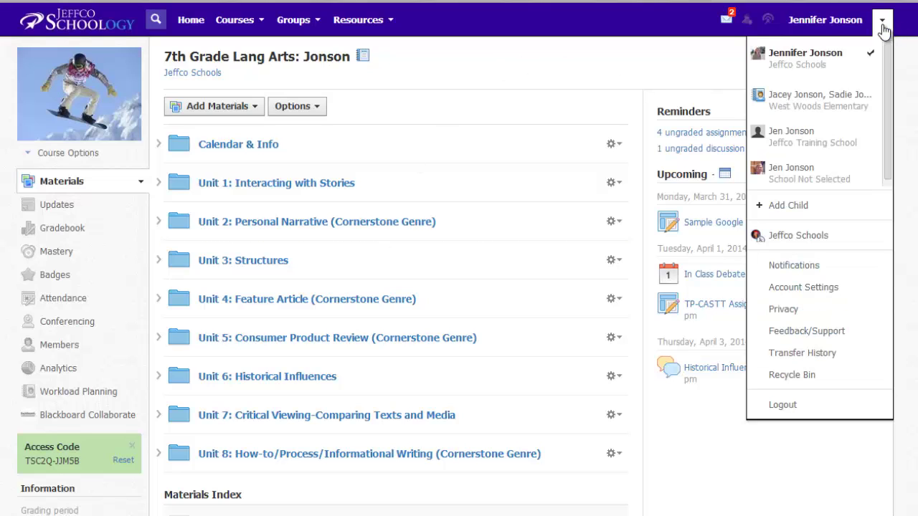
left_click(825, 294)
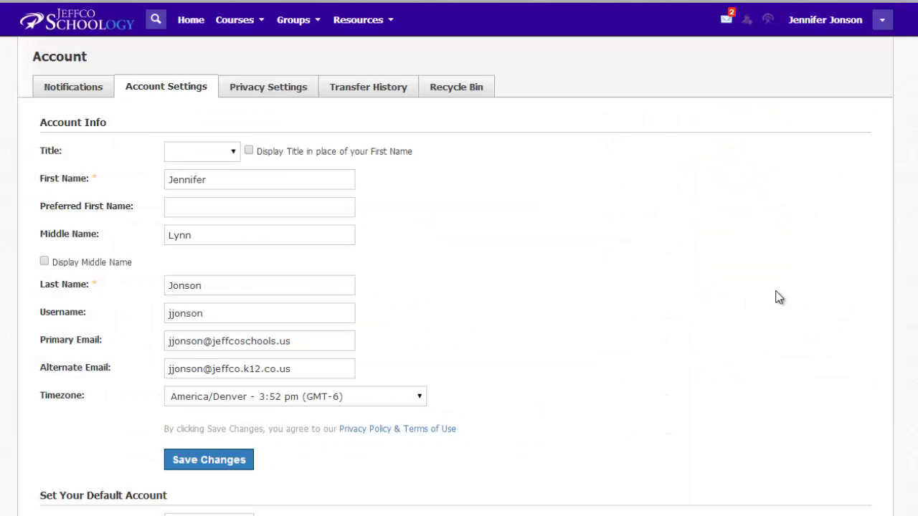
scroll(608, 310, "down", 9)
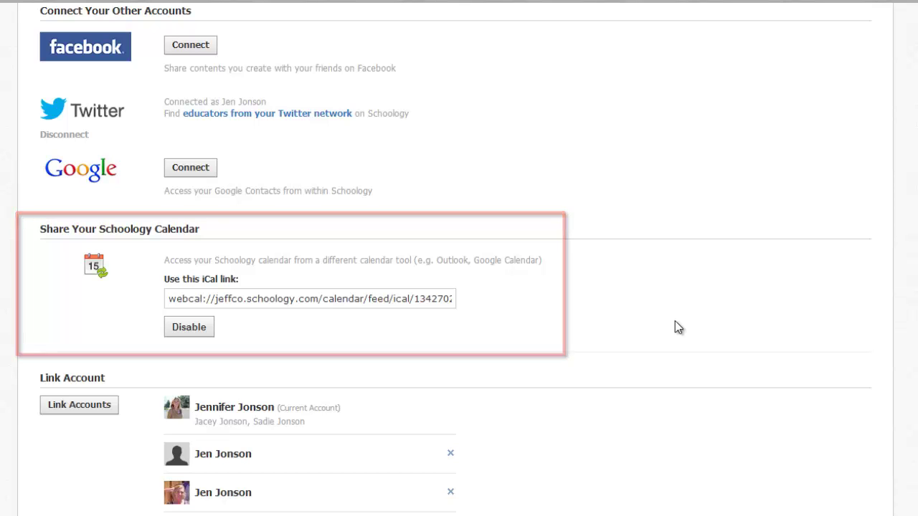
left_click(412, 302)
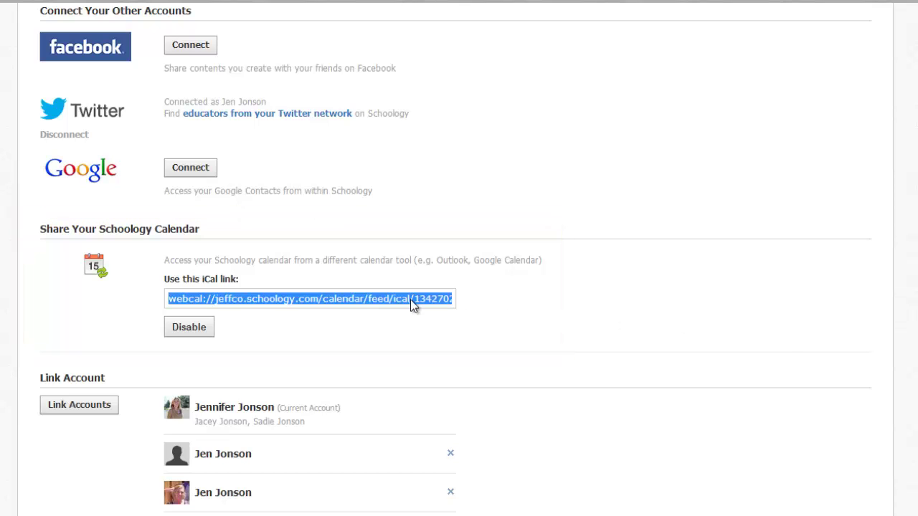
right_click(410, 299)
left_click(441, 275)
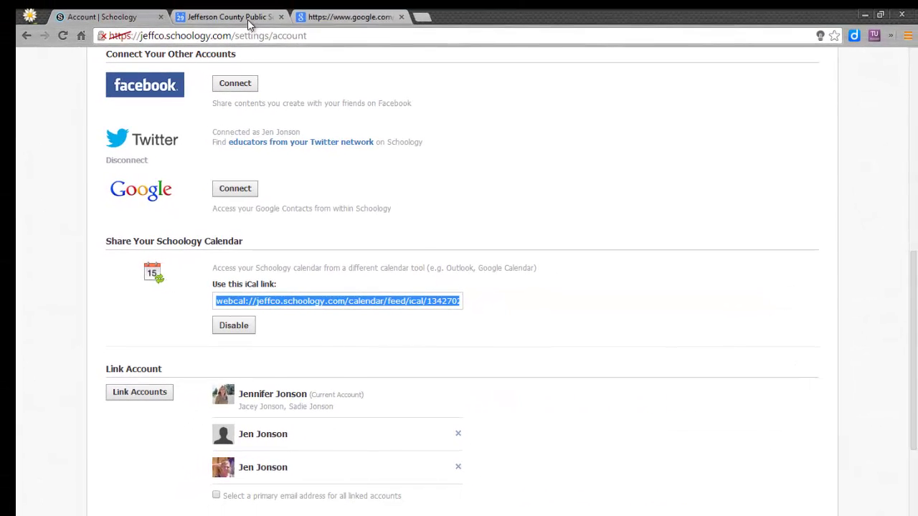
Step: Switch to Google Calendar and paste the copied Schoology iCal link as the URL of a new calendar under Other calendars
left_click(250, 24)
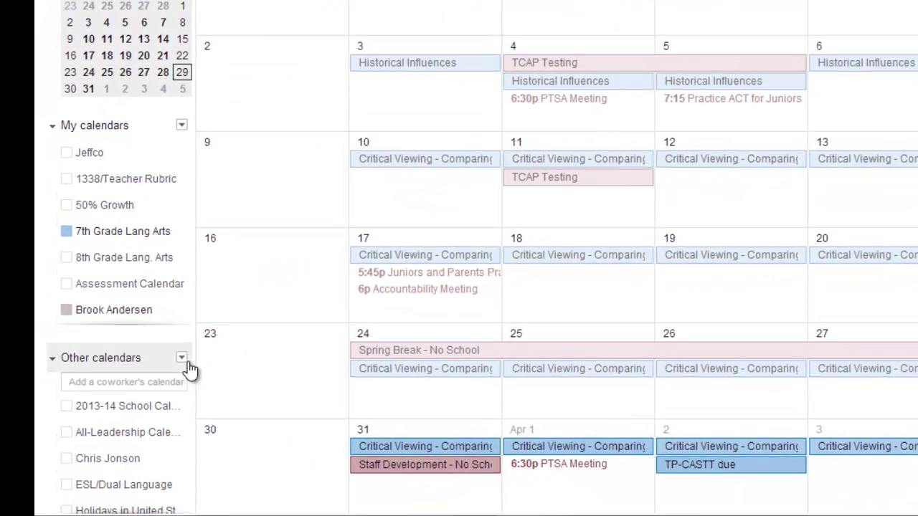
left_click(182, 361)
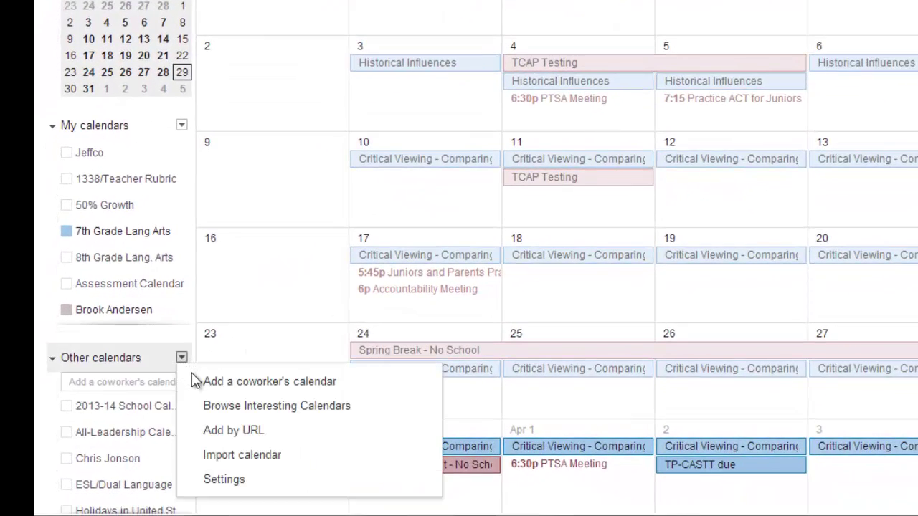
left_click(249, 436)
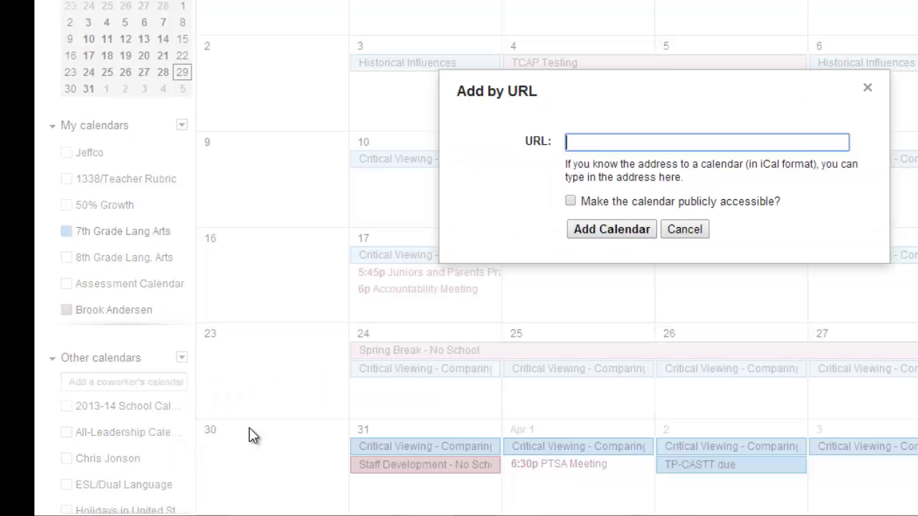
right_click(623, 136)
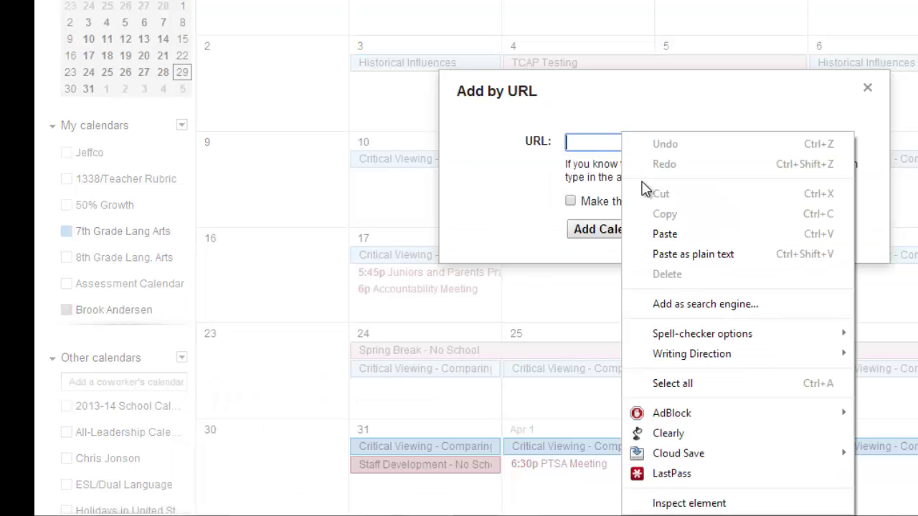
left_click(663, 234)
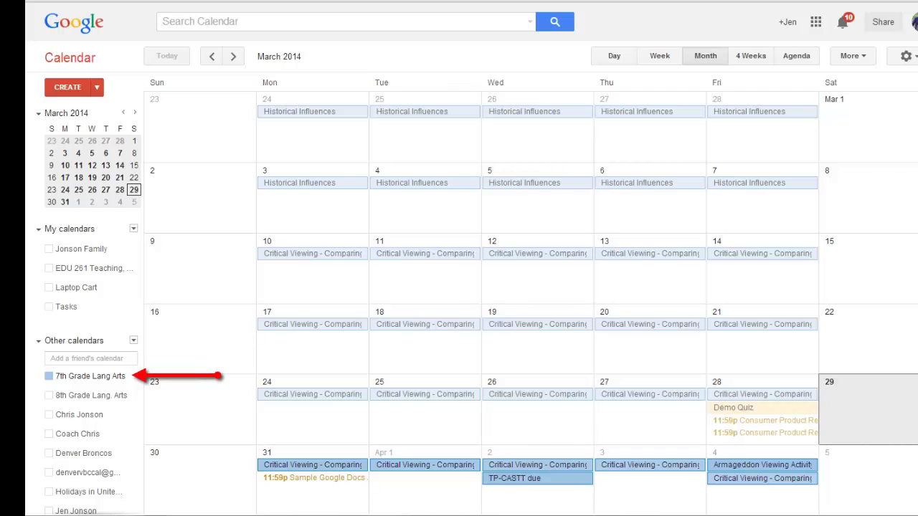
Step: Examine the Consumer Product Review event on March 28 and the full details of the Sample Google Docs Assignment event, and return to the calendar
scroll(136, 509, "down", 2)
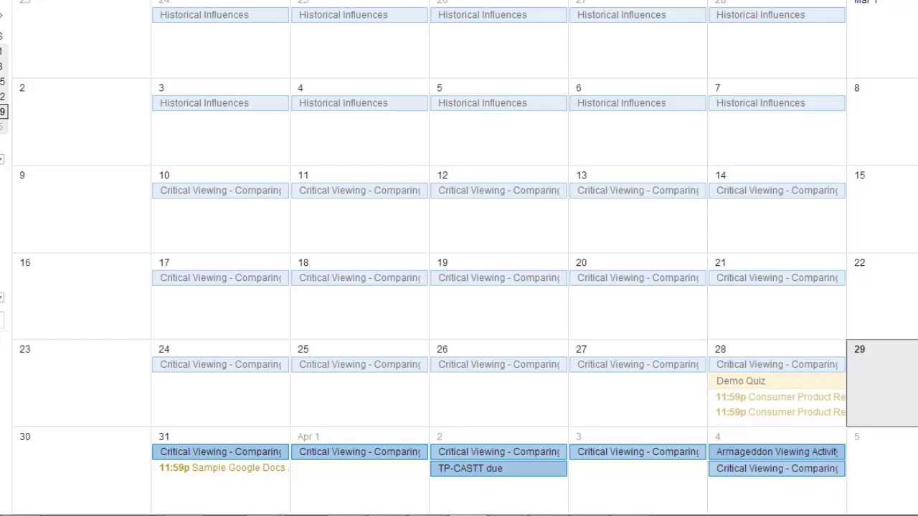
left_click(815, 405)
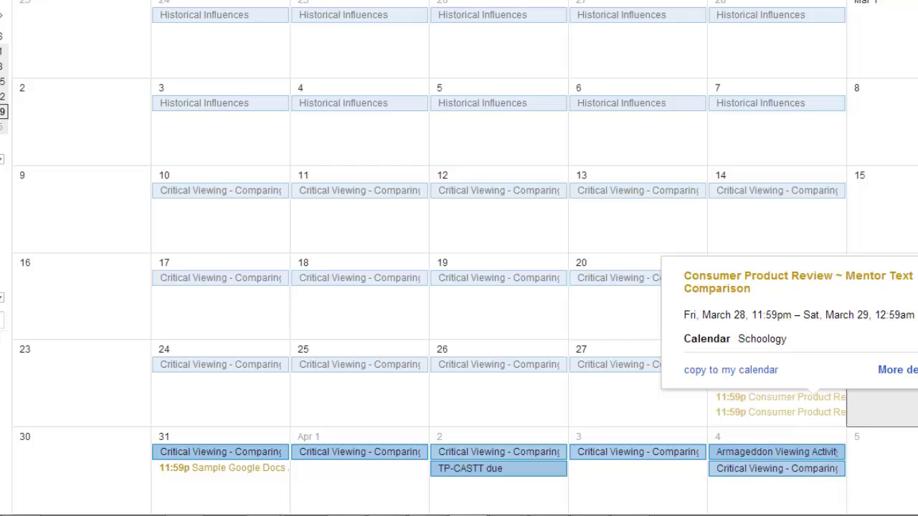
key("Escape")
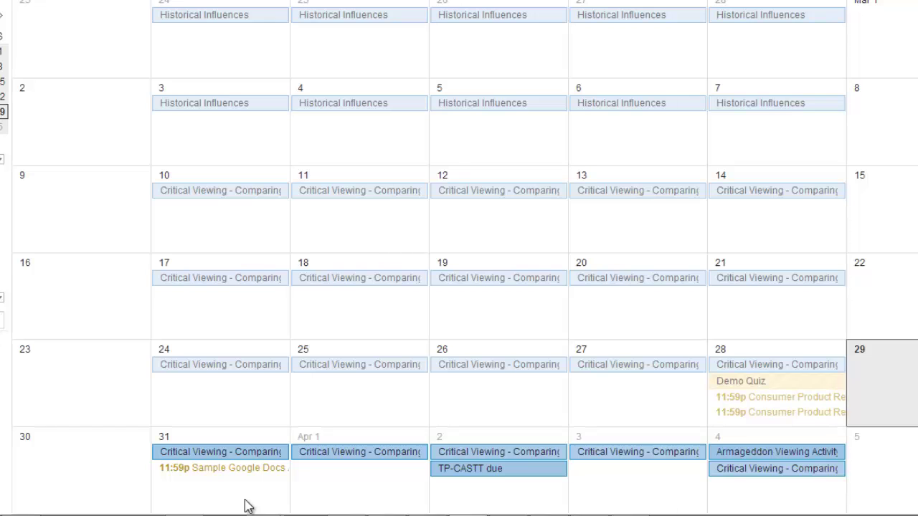
left_click(243, 478)
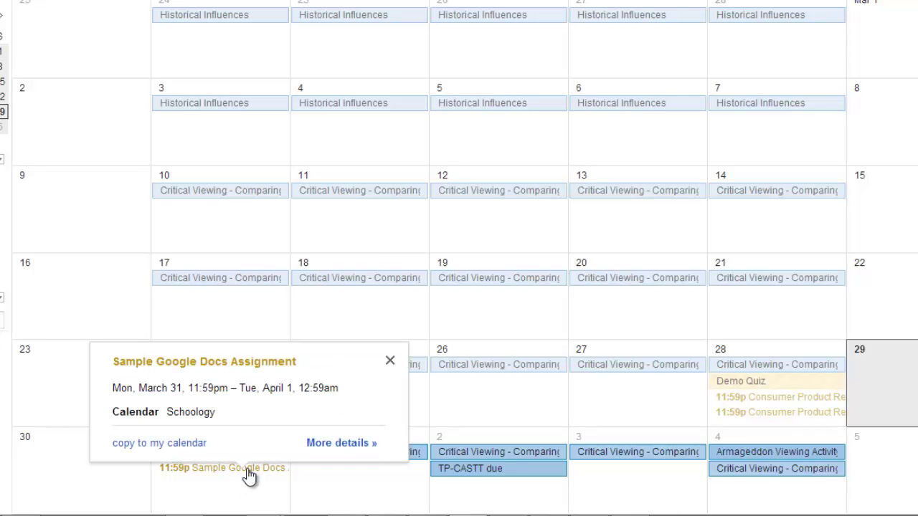
left_click(348, 454)
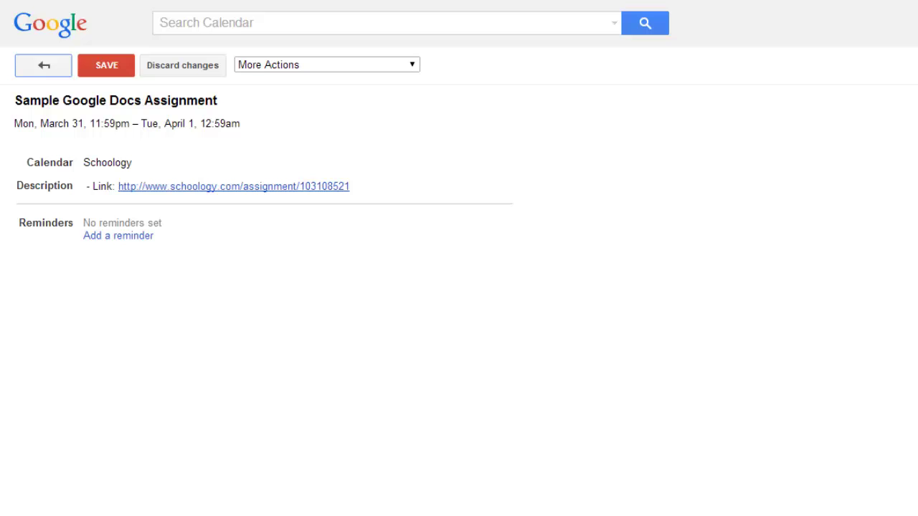
left_click(43, 66)
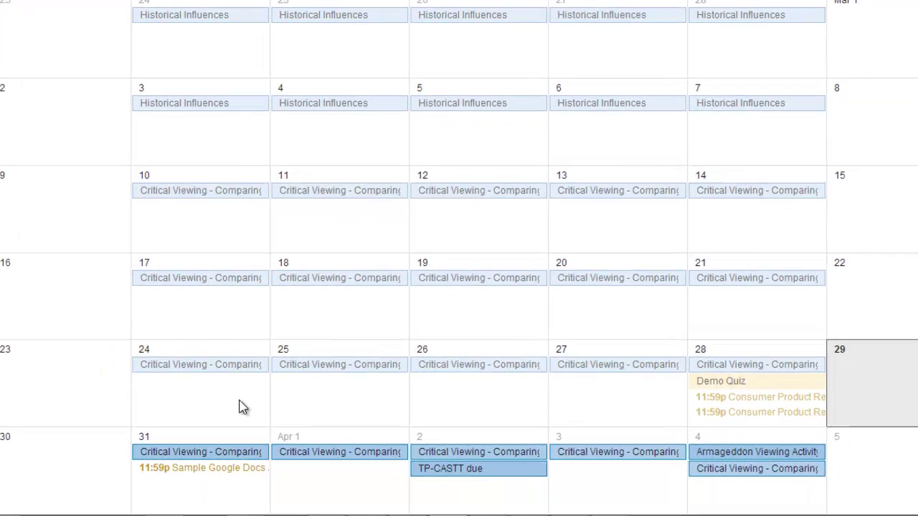